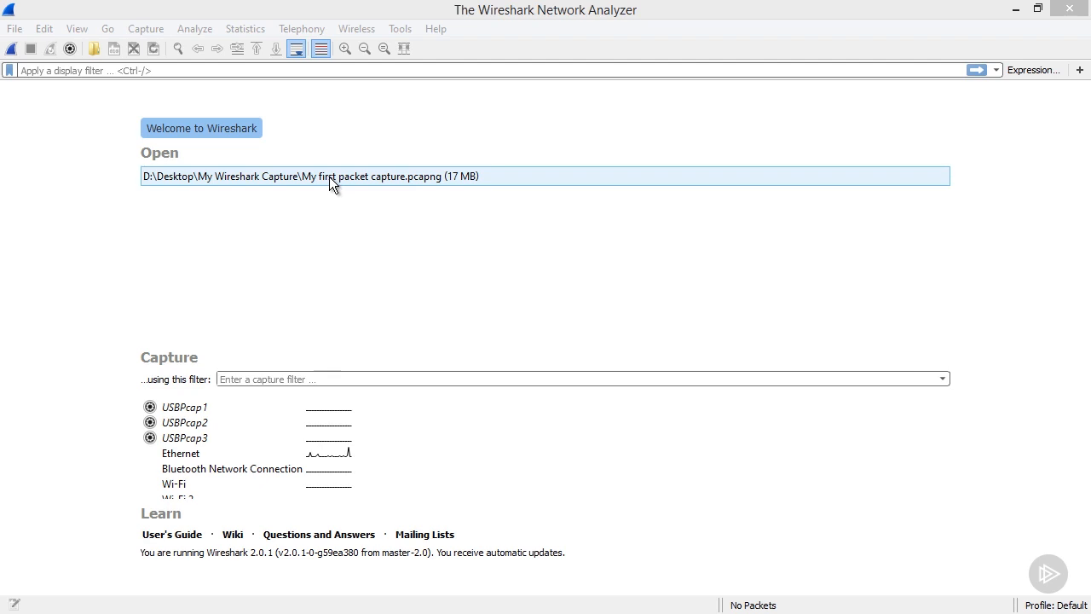
- Open the recent capture "My first packet capture.pcapng" and review the file formats offered for saving it, without saving
double_click(329, 177)
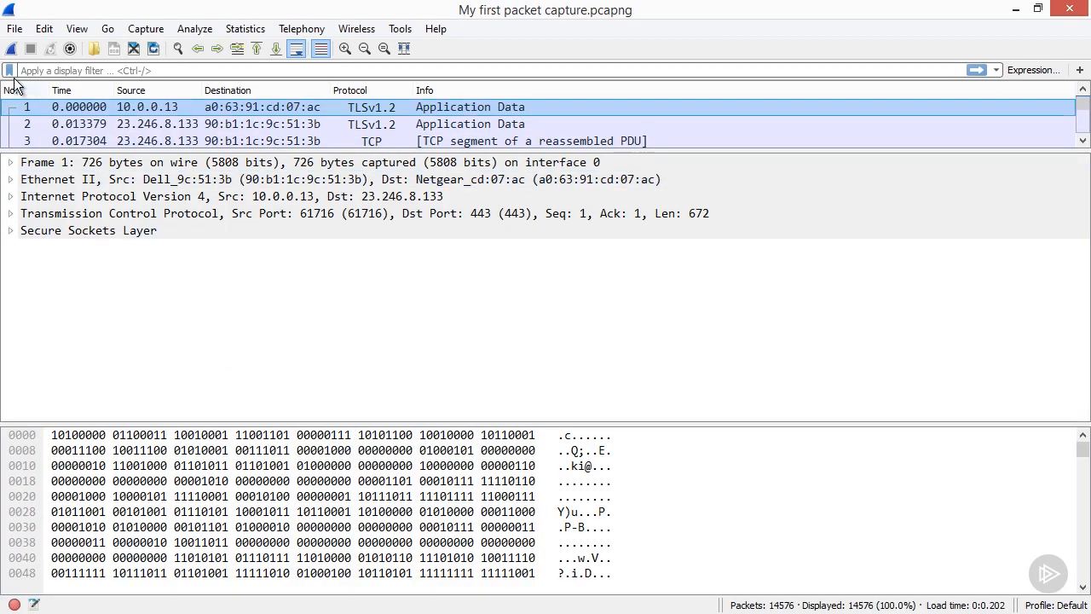
left_click(15, 30)
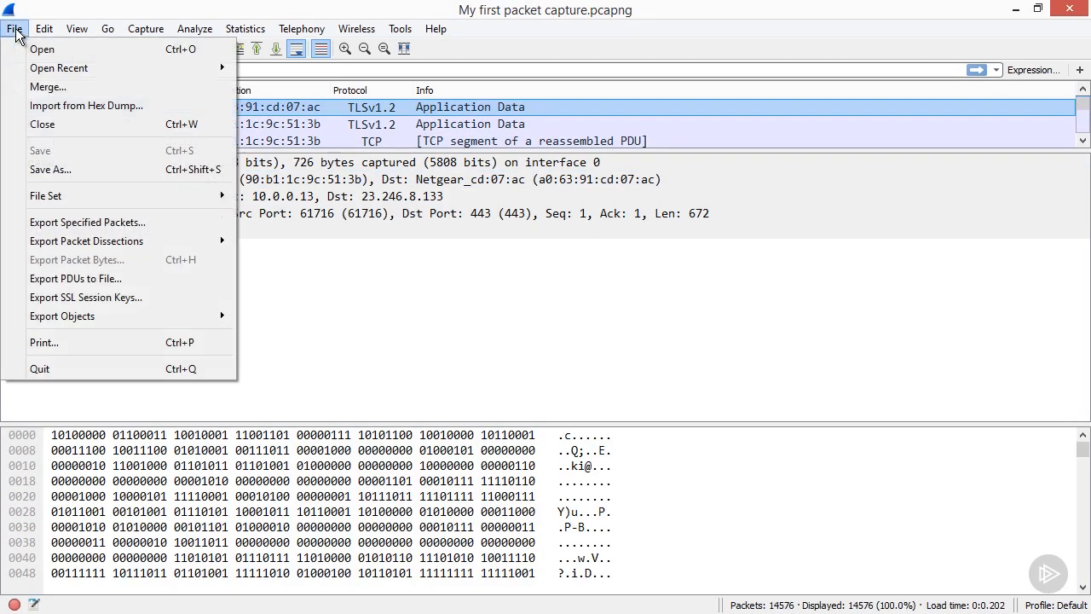
left_click(83, 174)
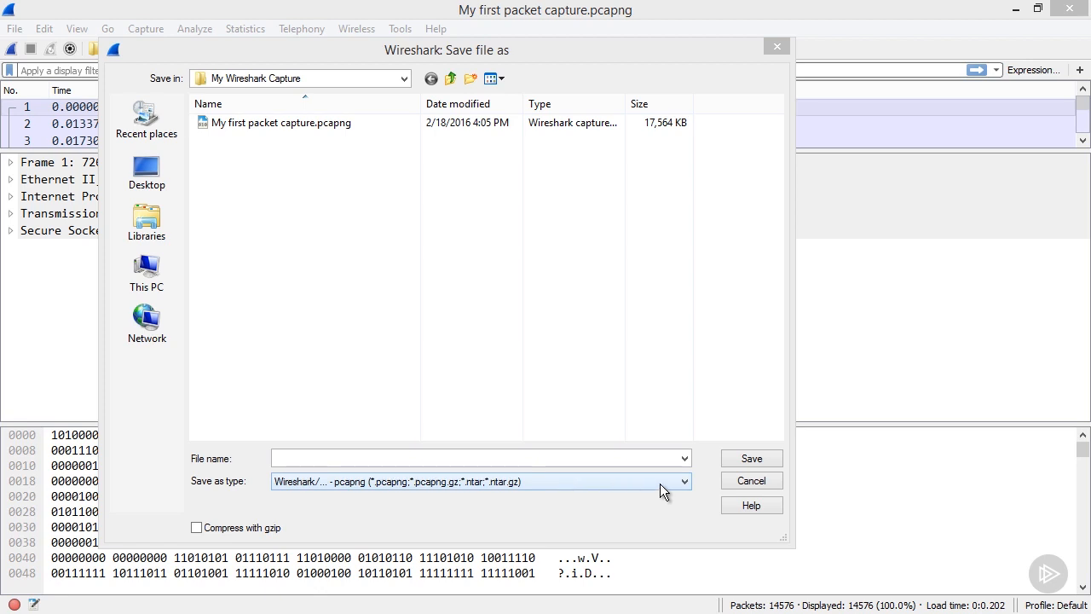
left_click(683, 480)
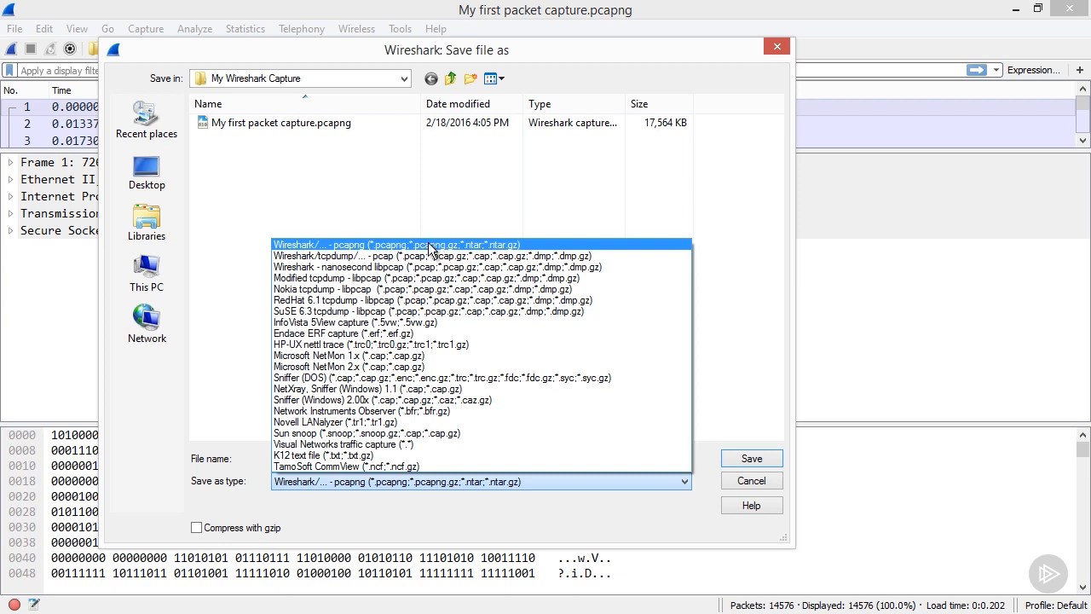
left_click(739, 483)
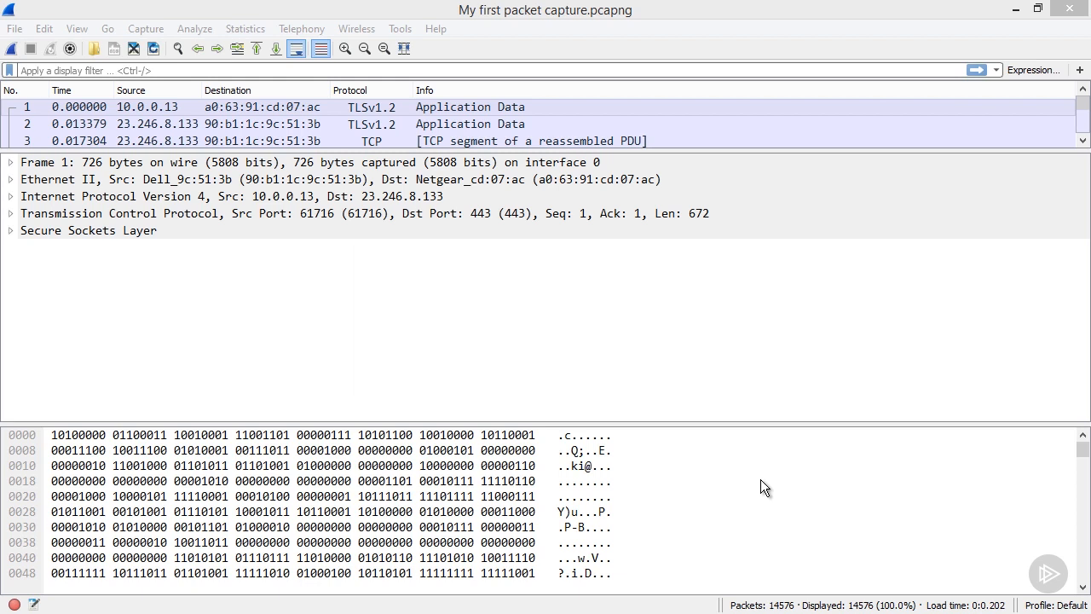
- Enlarge the packet list pane and mark packets 1 and 4
left_click_drag(701, 424, 701, 587)
left_click_drag(393, 153, 426, 513)
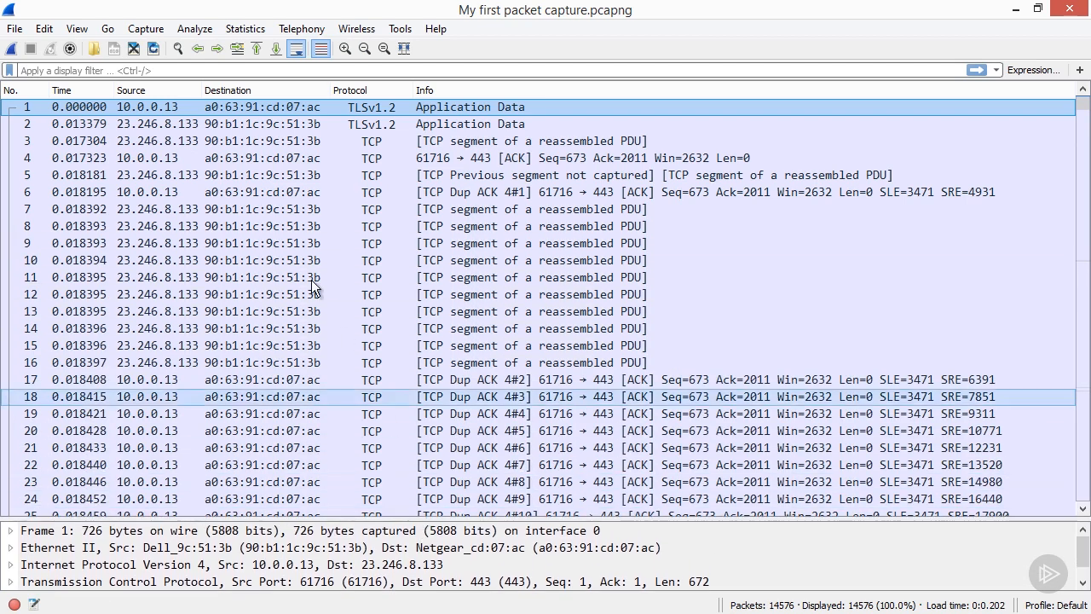
right_click(235, 108)
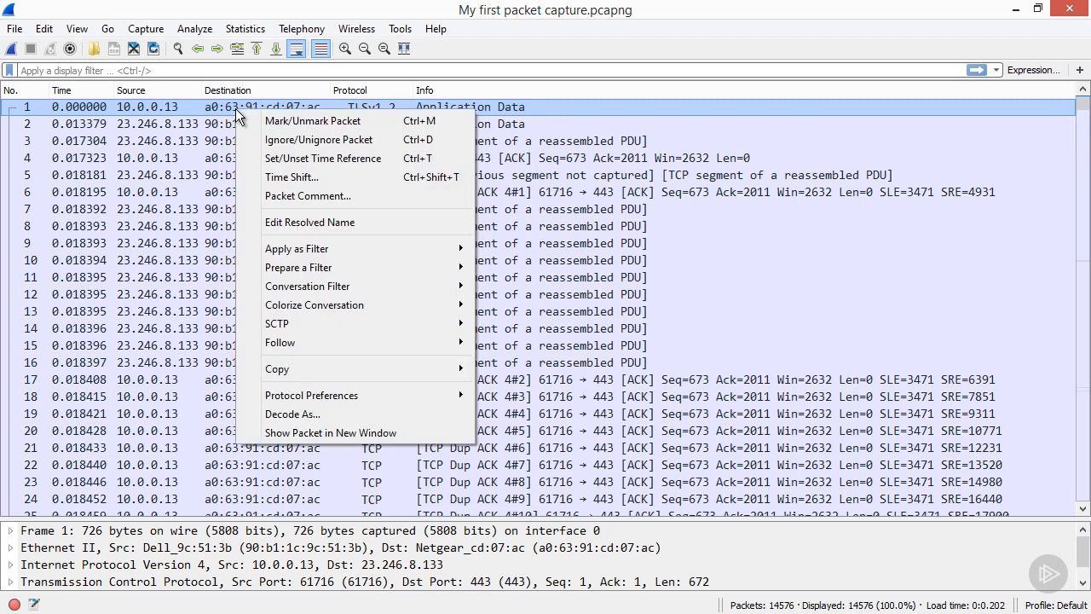
left_click(278, 120)
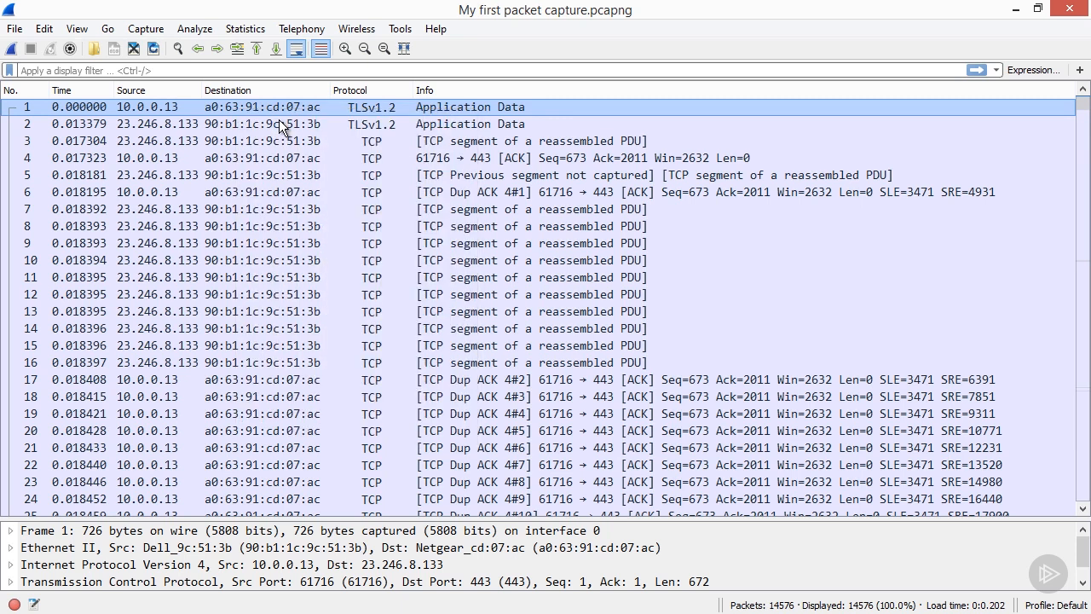
right_click(271, 164)
left_click(320, 169)
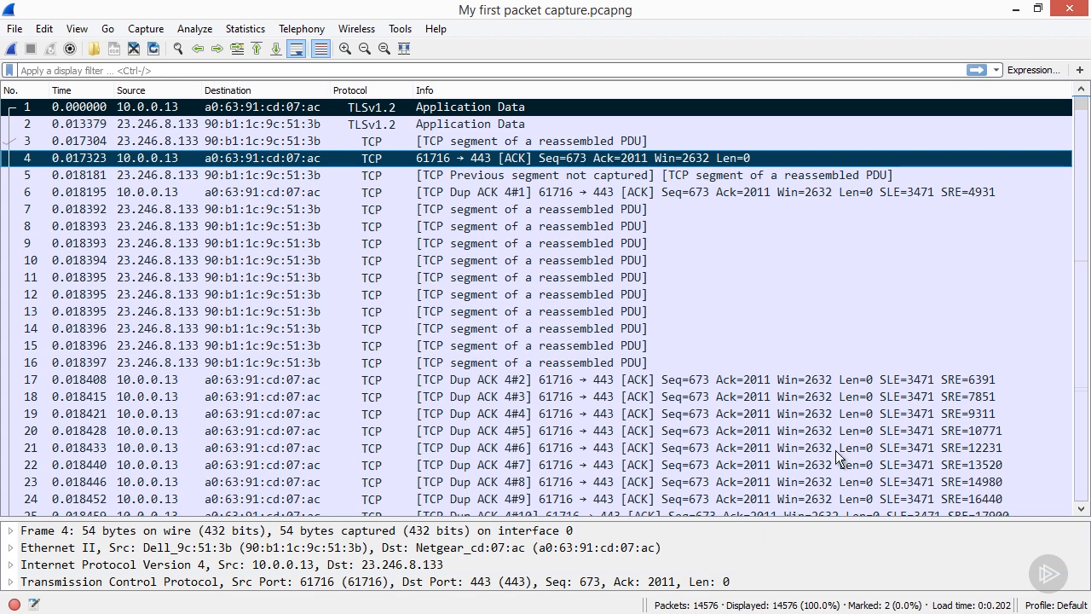
- Look further down the packet list, return to the first packet, and unmark packet 4
left_click_drag(1080, 205, 1081, 467)
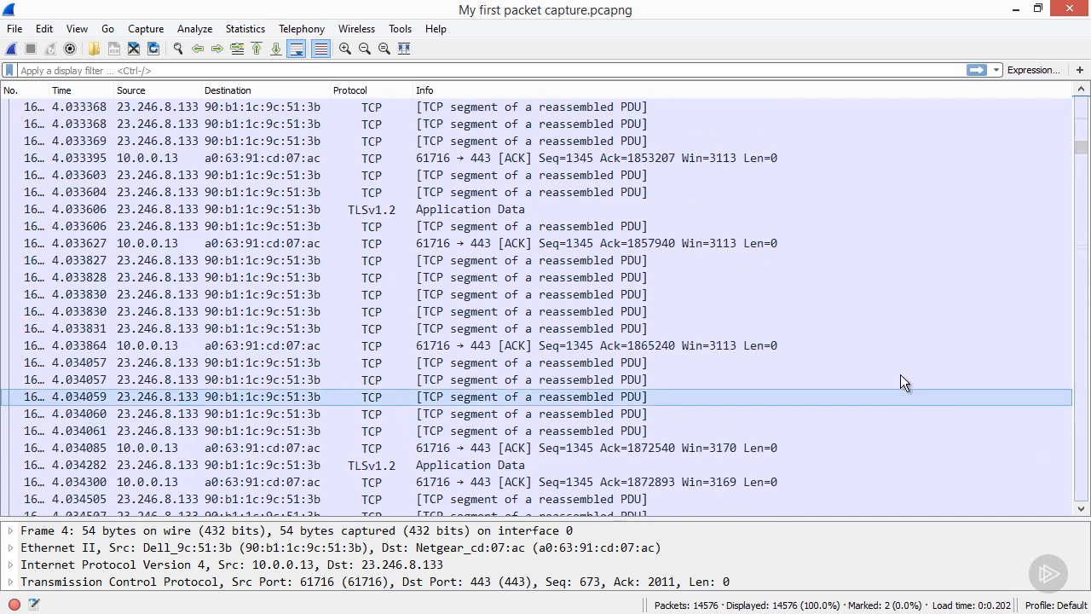
left_click(256, 49)
left_click(157, 156)
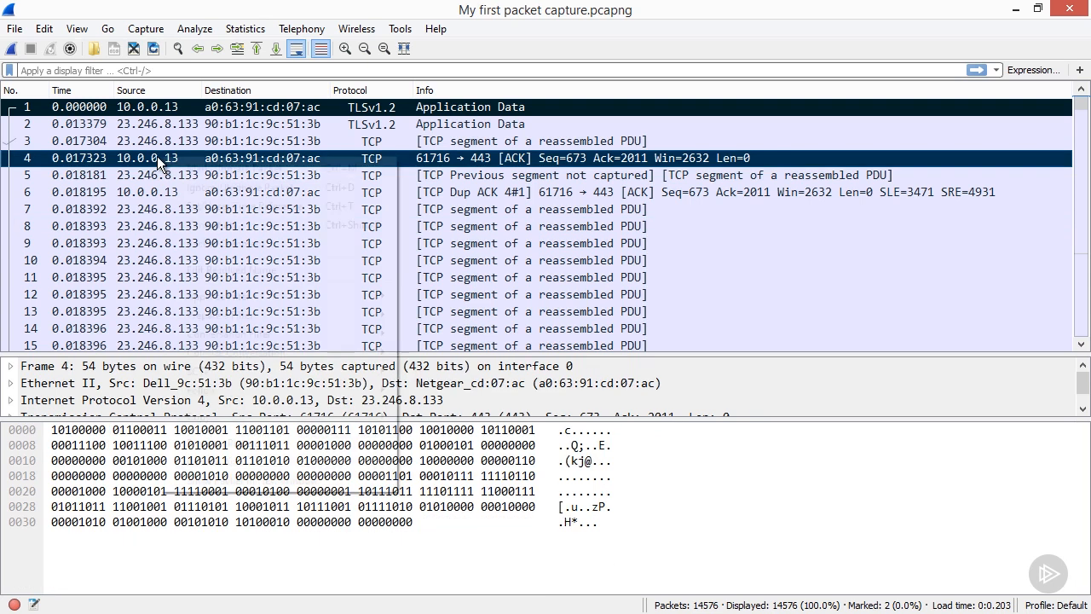
right_click(157, 156)
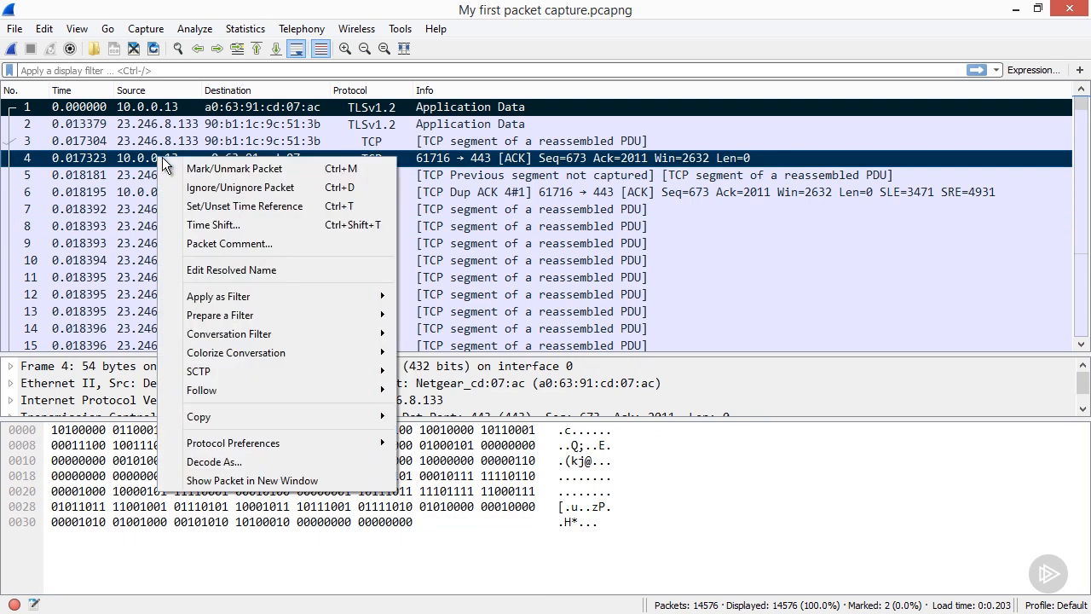
left_click(240, 169)
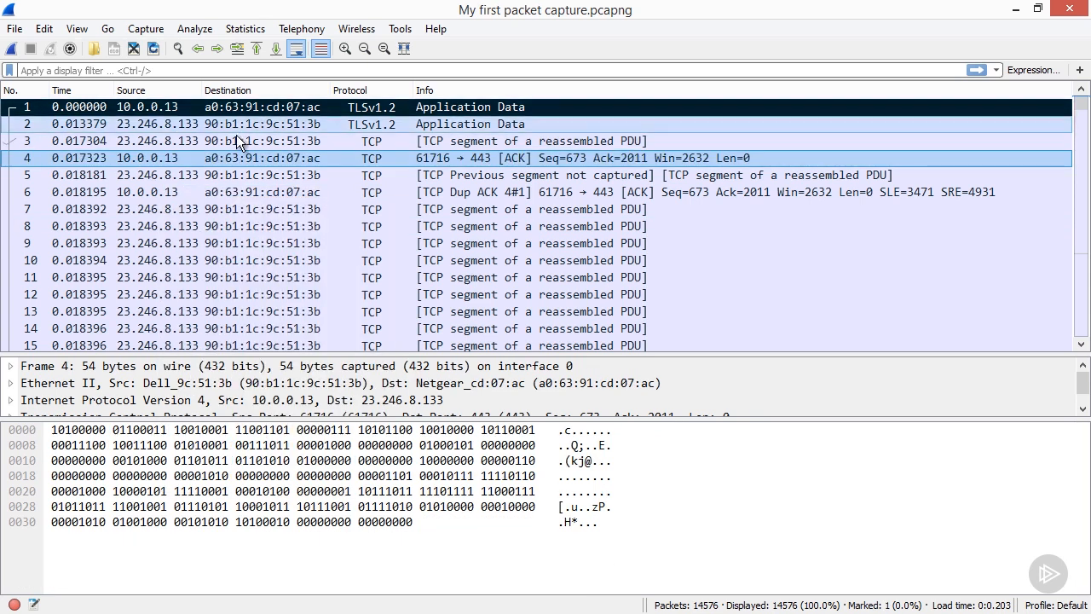
right_click(224, 157)
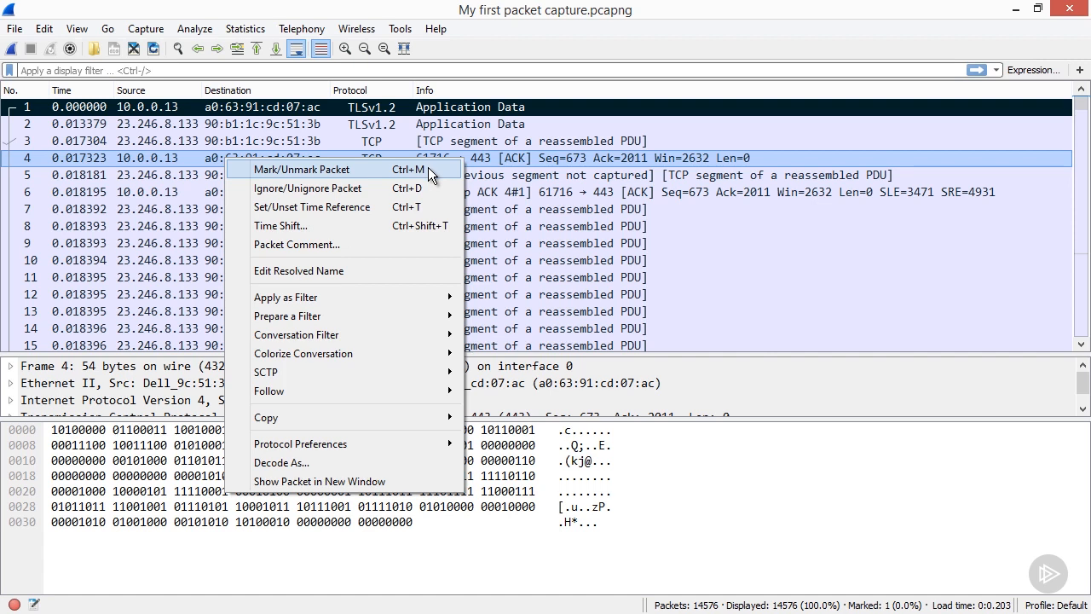
left_click(214, 187)
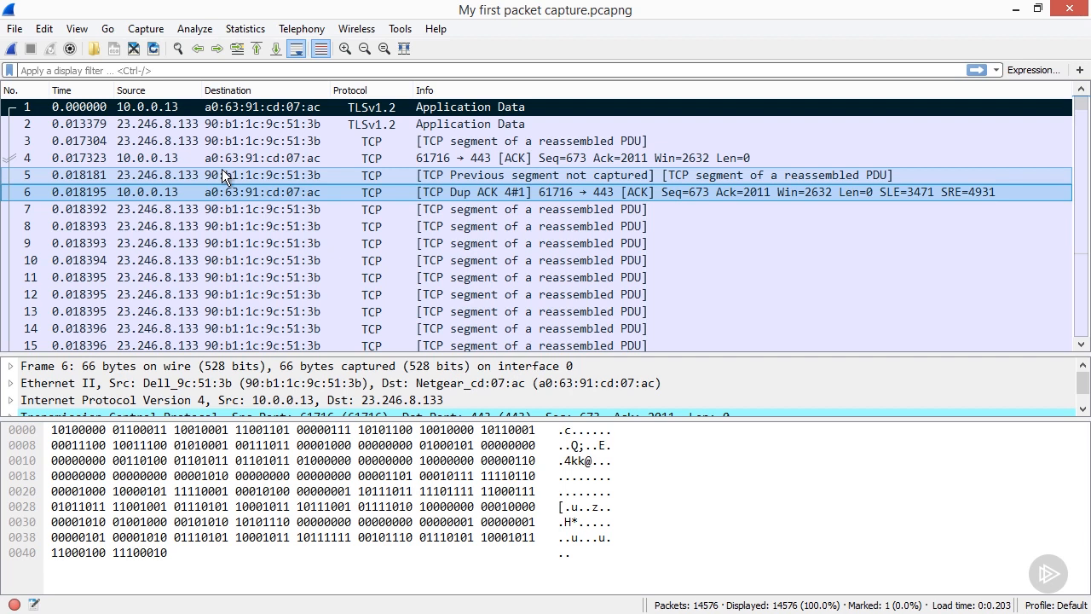
- Mark packet 2 and set packet 3 as ignored
right_click(184, 123)
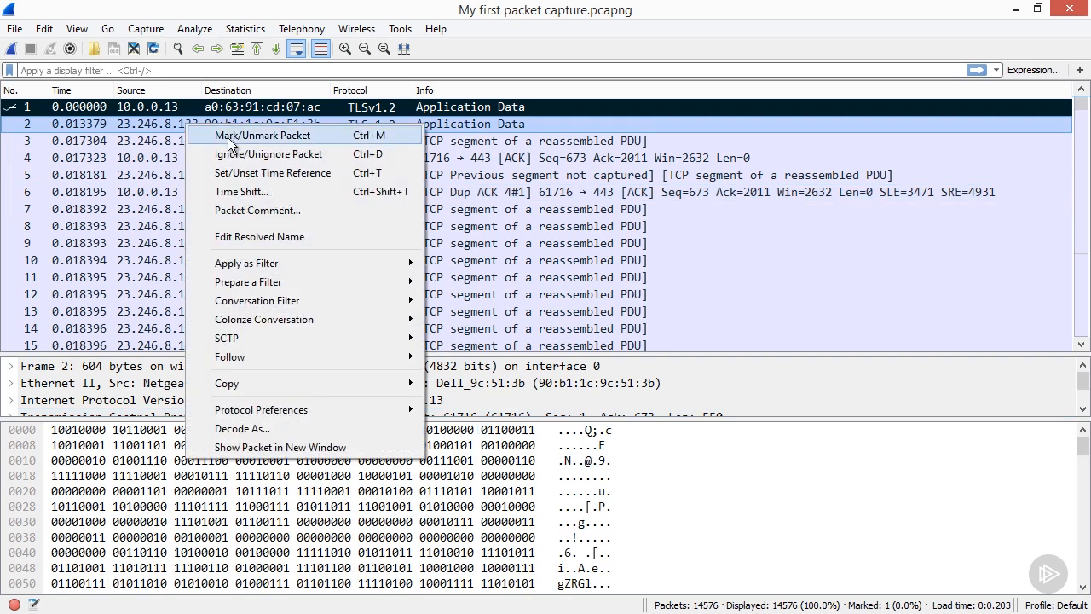
left_click(237, 136)
left_click(222, 146)
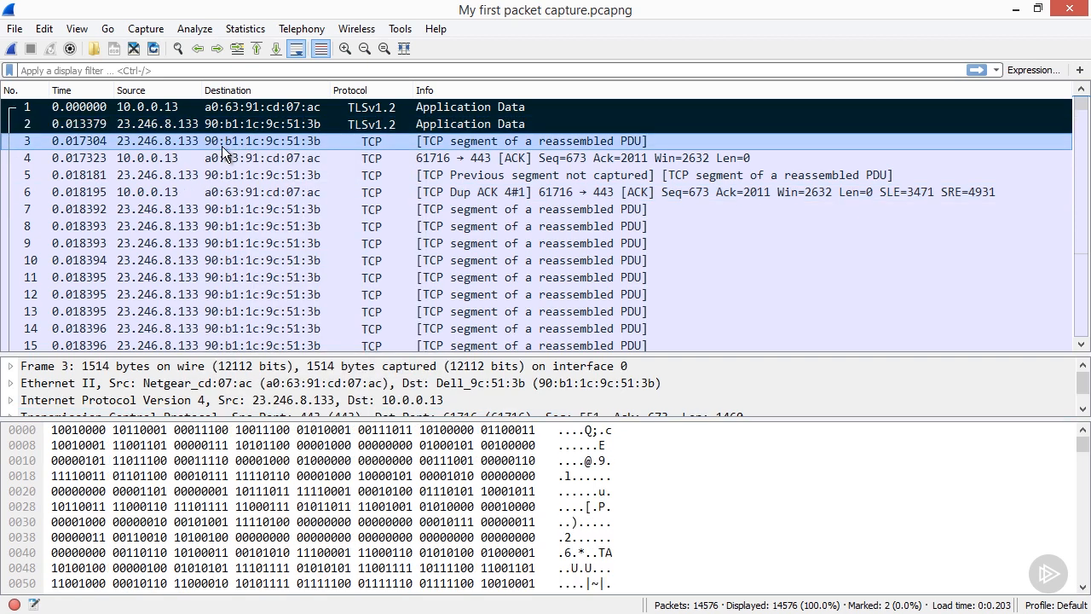
right_click(221, 144)
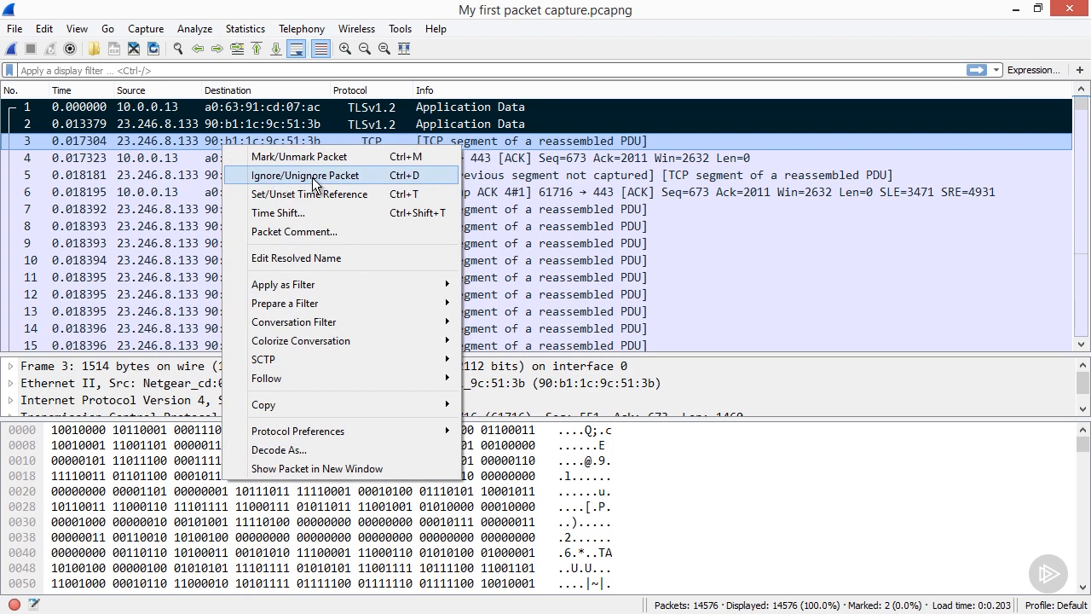
left_click(312, 177)
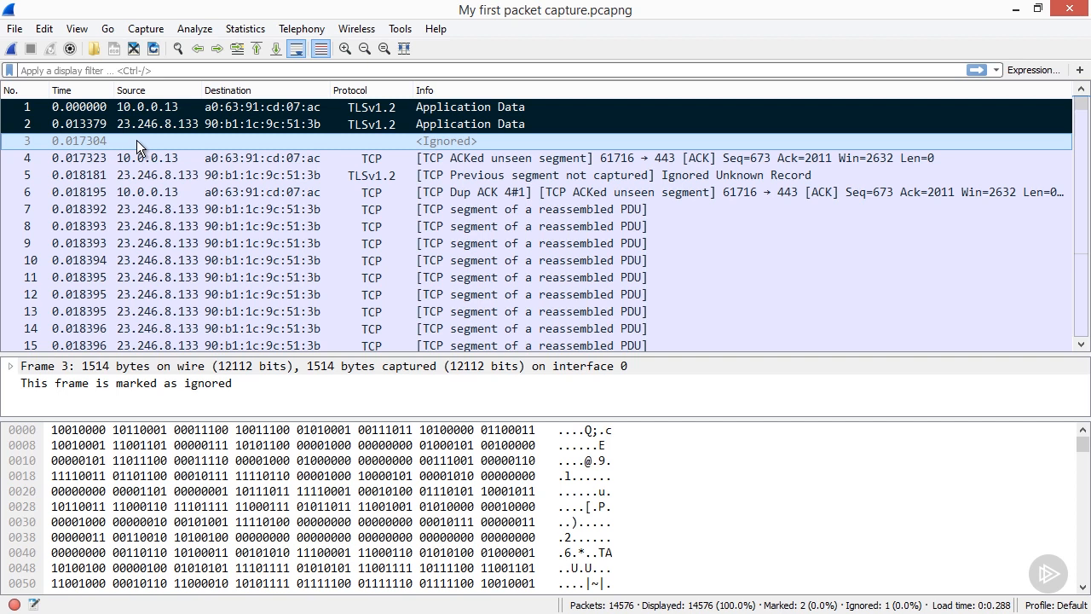
- Start an export of specified packets and review the available file formats, keeping pcapng
left_click(14, 30)
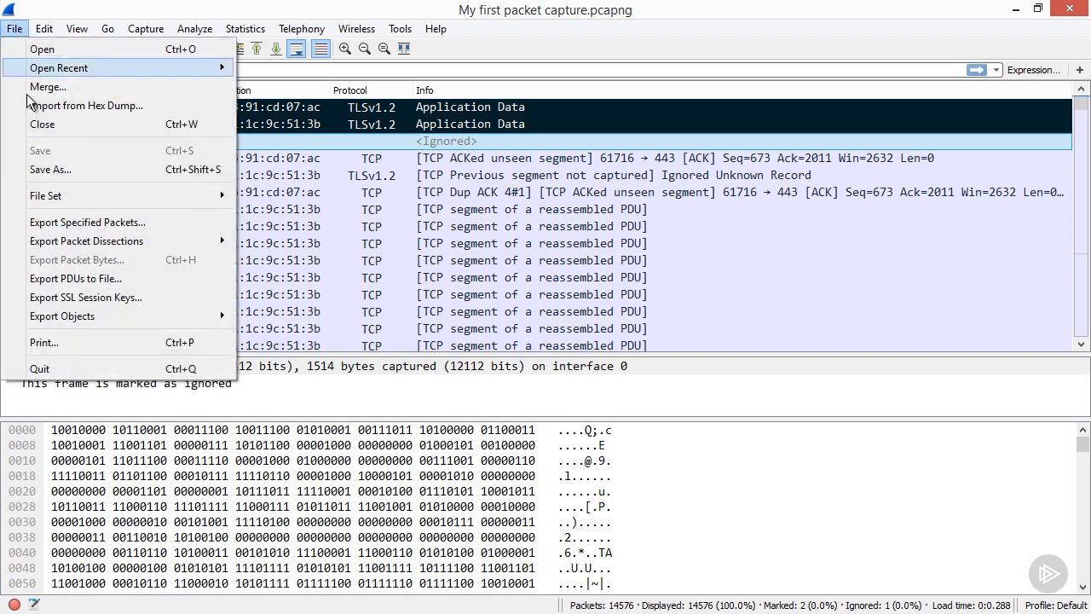
left_click(71, 225)
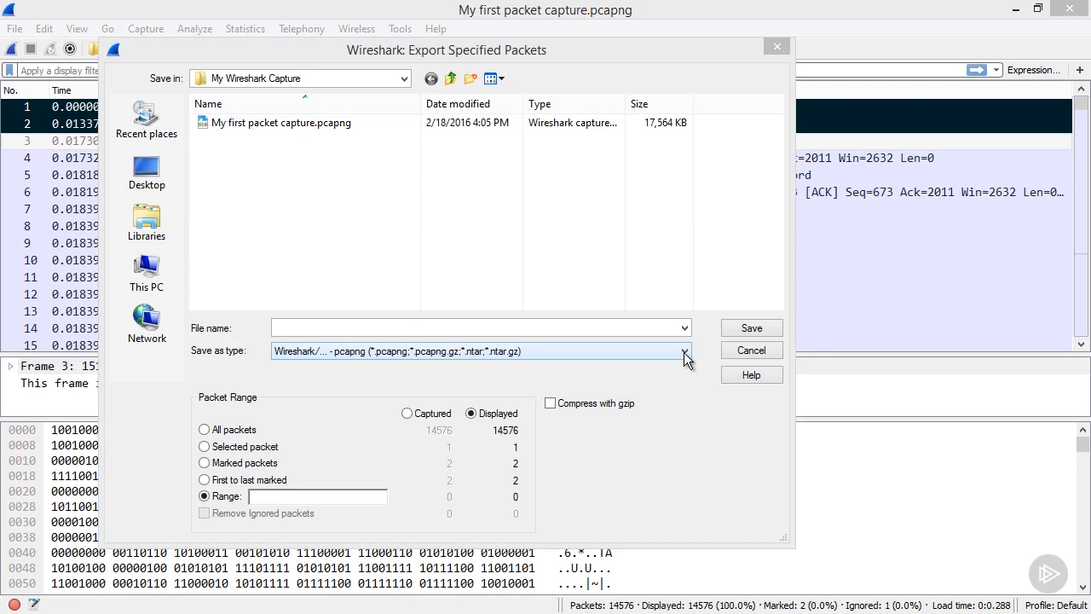
left_click(685, 351)
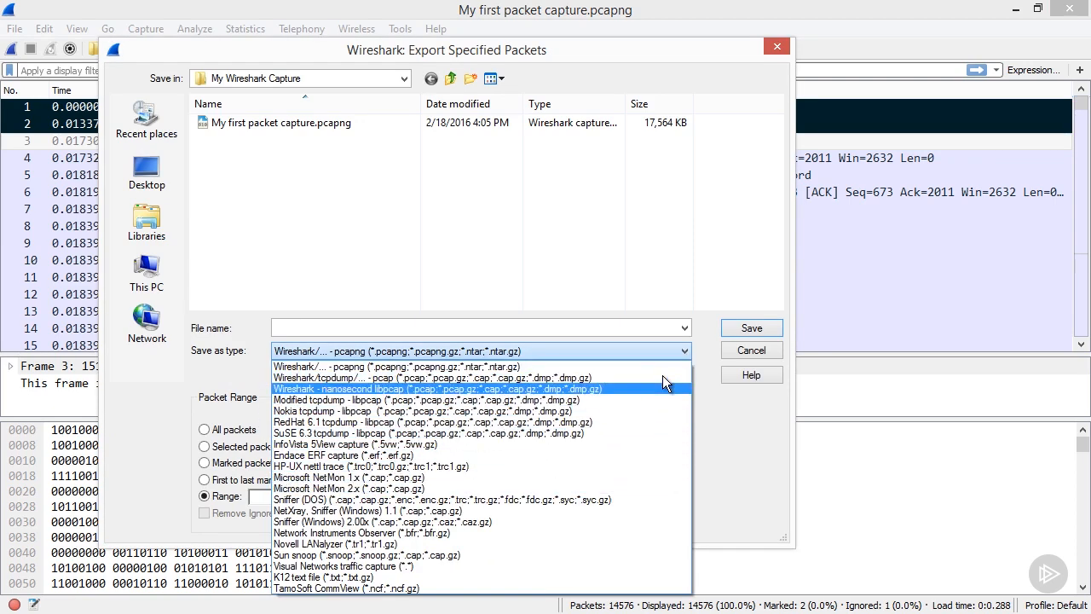
left_click(663, 352)
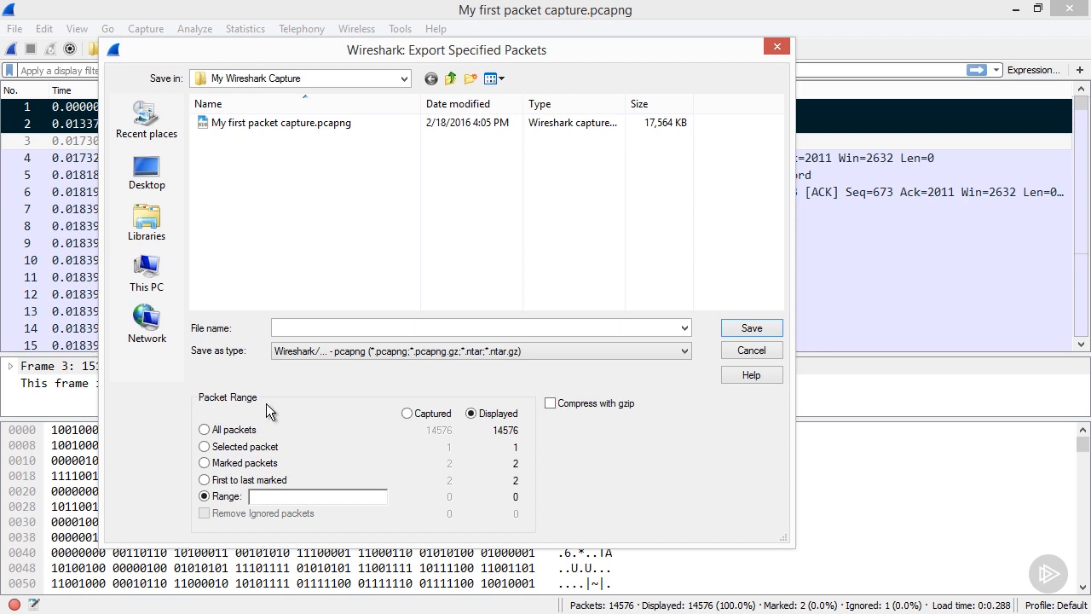
- Try the All packets, Selected packet, Marked packets and First to last marked range options in turn
left_click(204, 429)
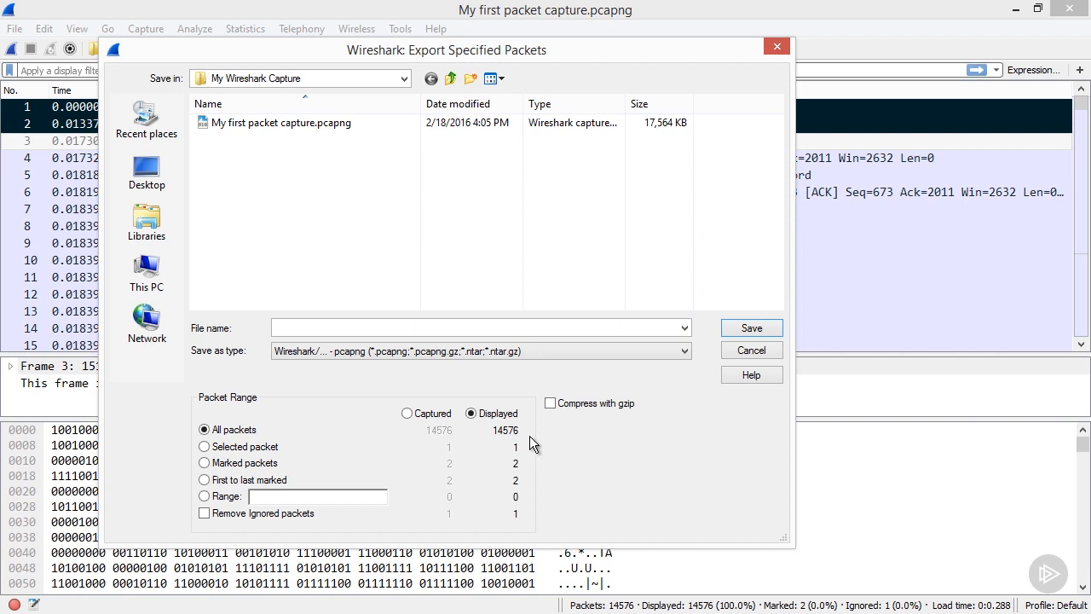
left_click(204, 446)
left_click(205, 464)
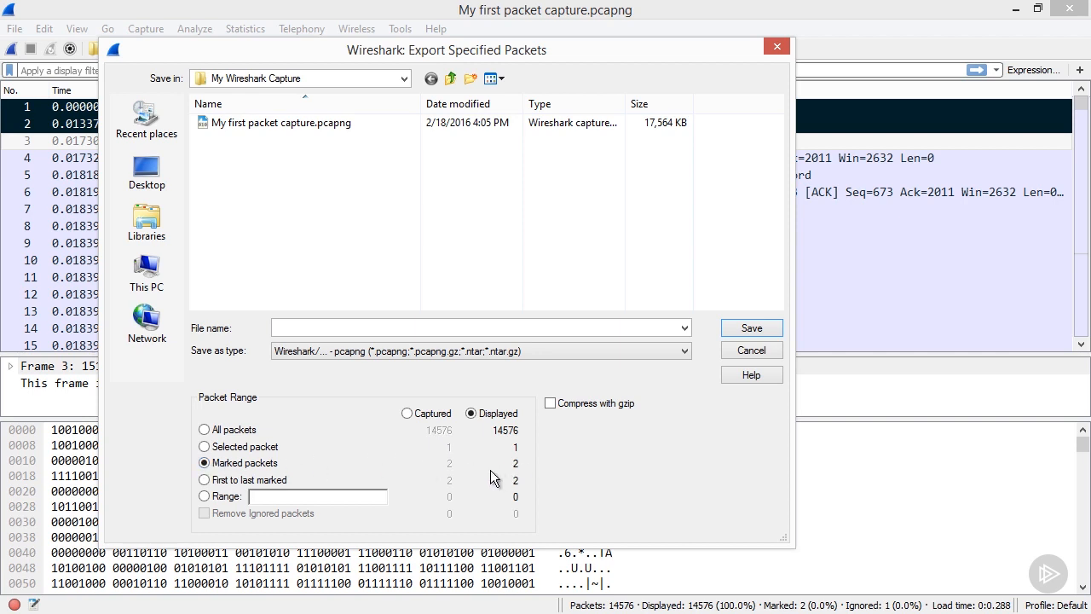
left_click(205, 480)
- Export the packet range 10-19 to a pcapng file named "extract issue 1"
left_click(205, 497)
type("10-19")
left_click(276, 327)
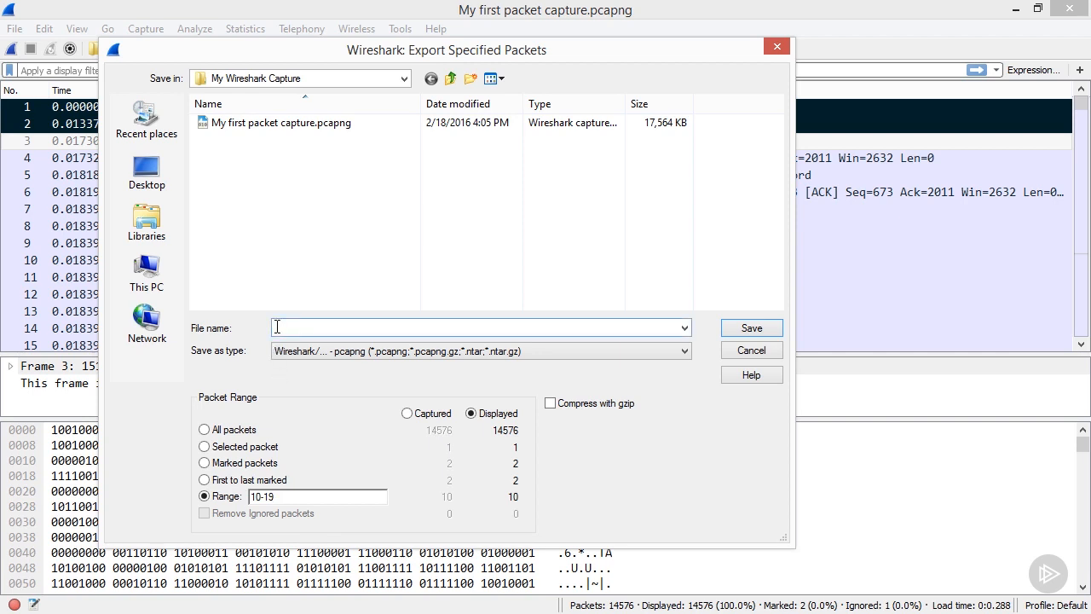
type("extract issue 1")
left_click(738, 328)
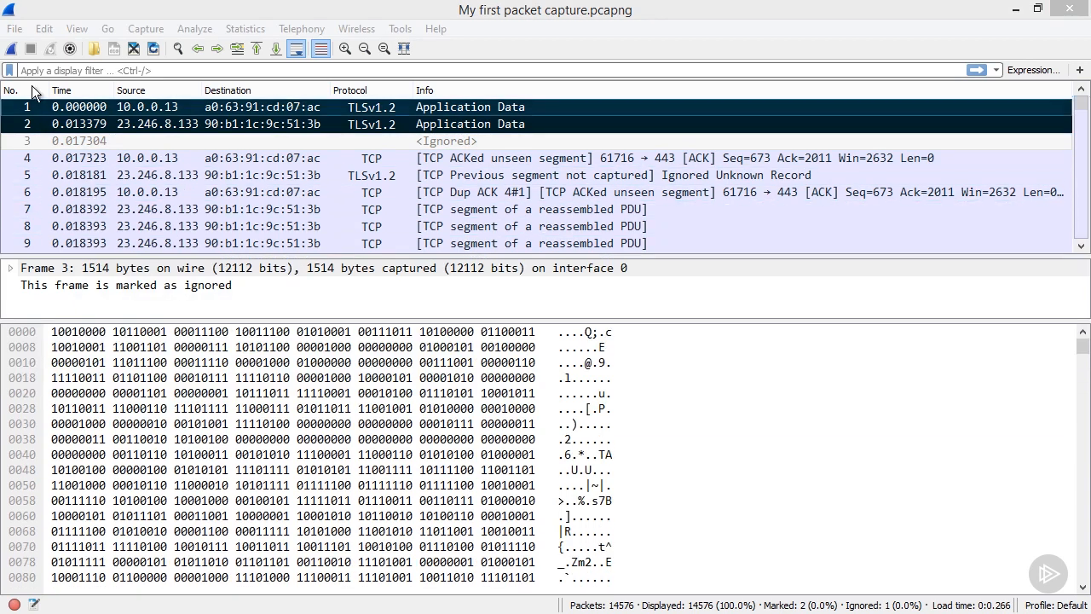
- Close the current capture and reopen "My first packet capture.pcapng" from the recent files
left_click(15, 28)
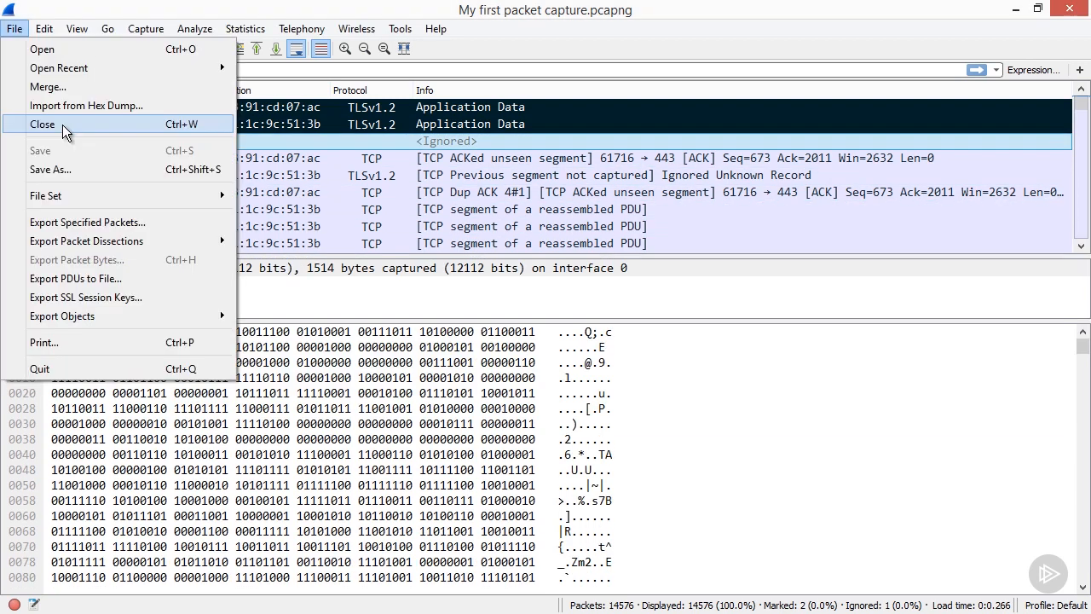
left_click(62, 124)
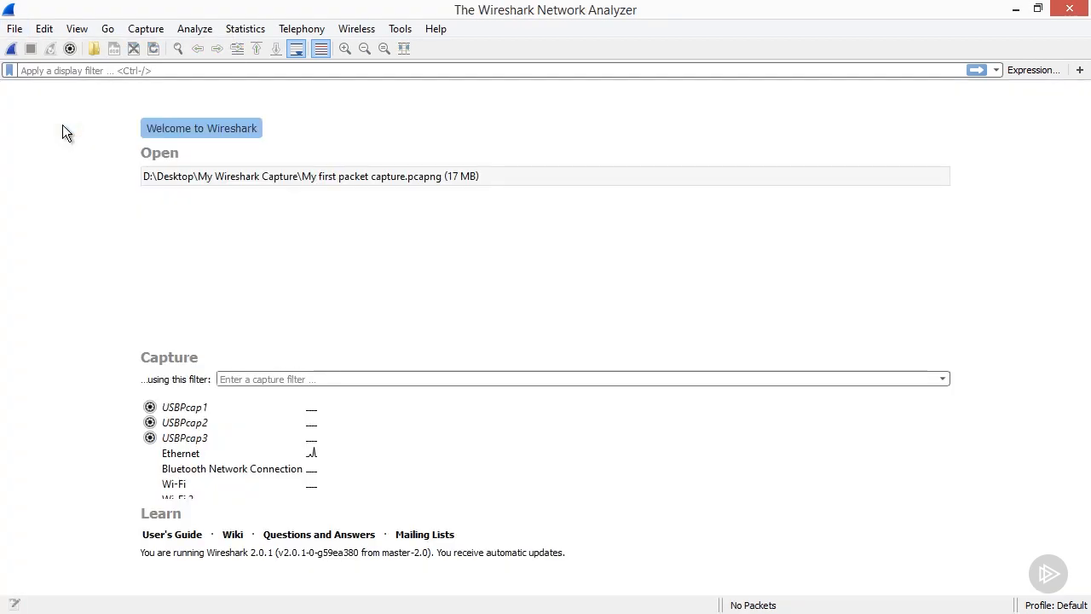
double_click(291, 174)
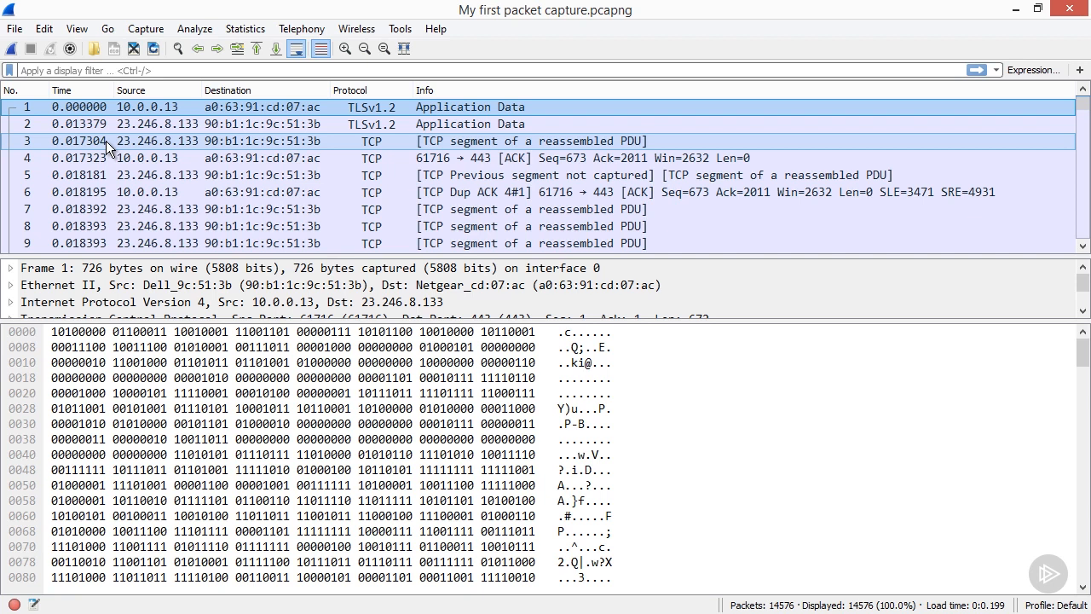
- Open the exported capture "extract issue 1.pcapng" and enlarge the packet list pane to fit all its packets
left_click(15, 31)
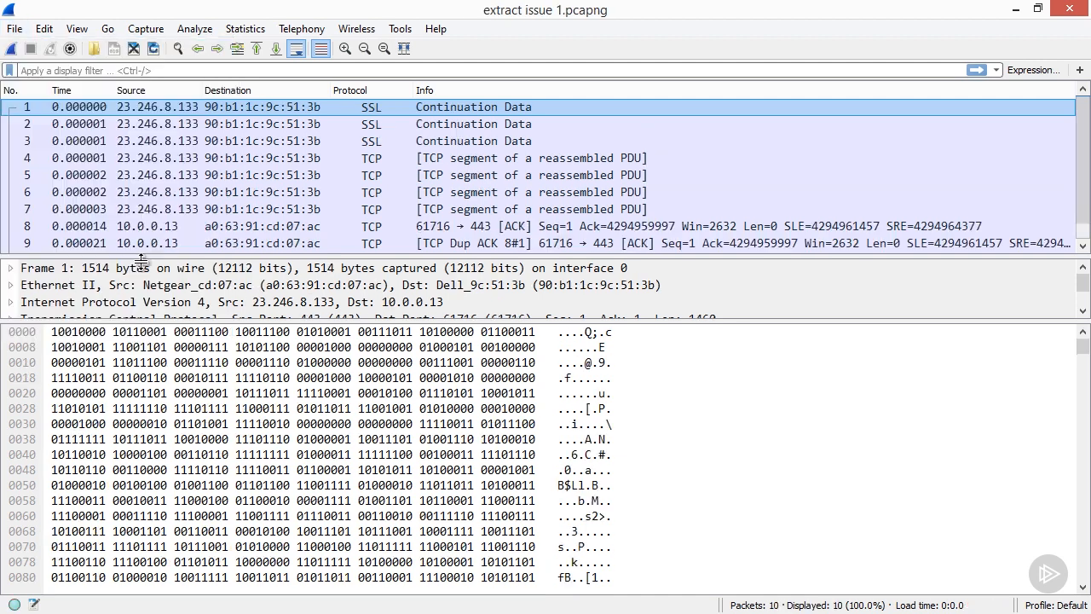
left_click_drag(136, 256, 139, 308)
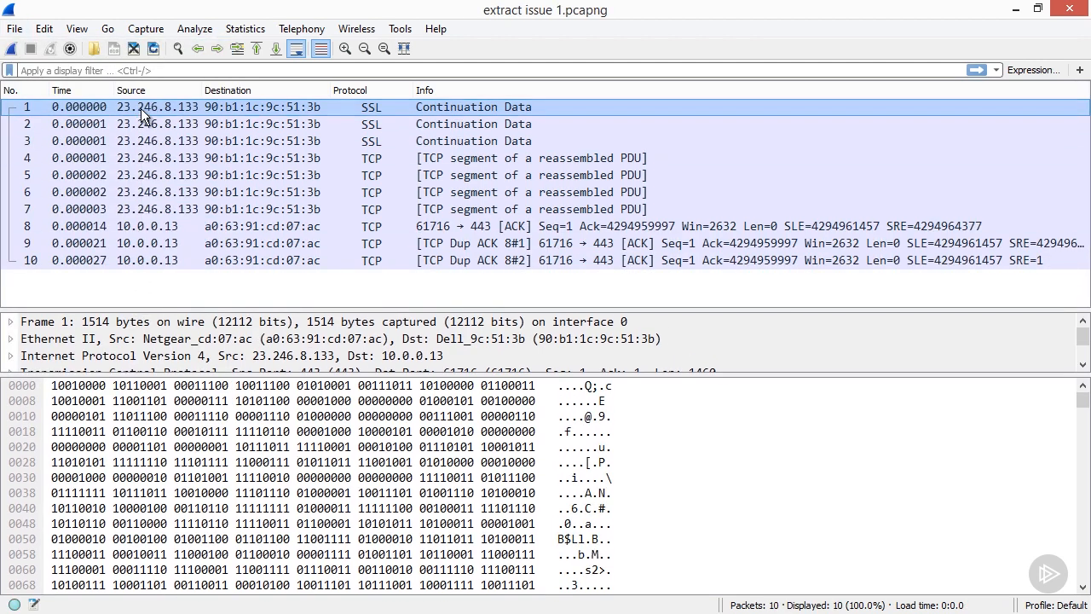